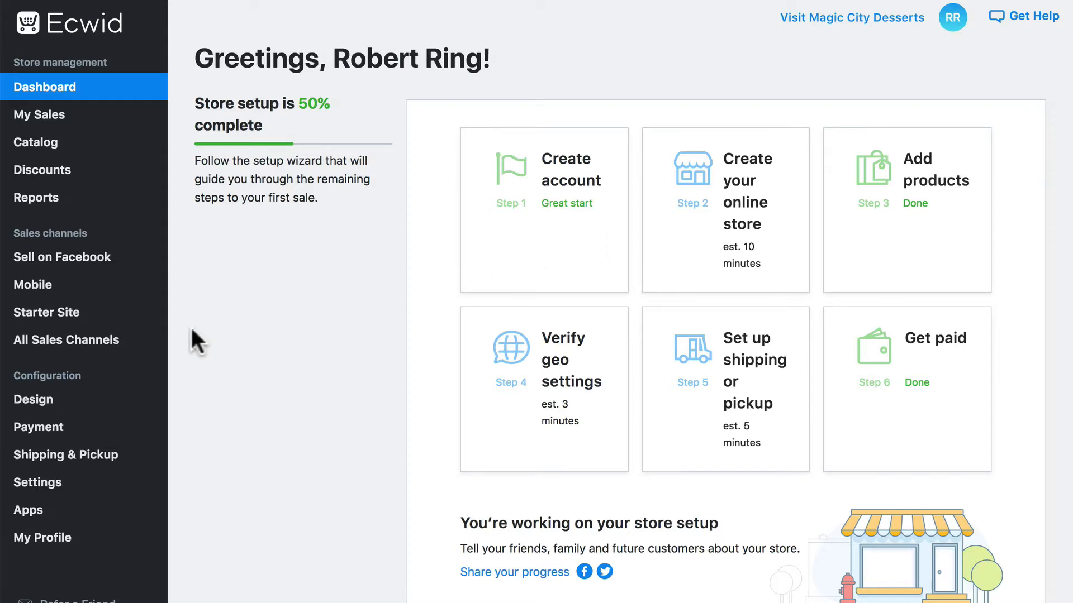
Step: Open the store's POS sales channel page and go from there to Square's new account sign-up form
mouse_move(112, 347)
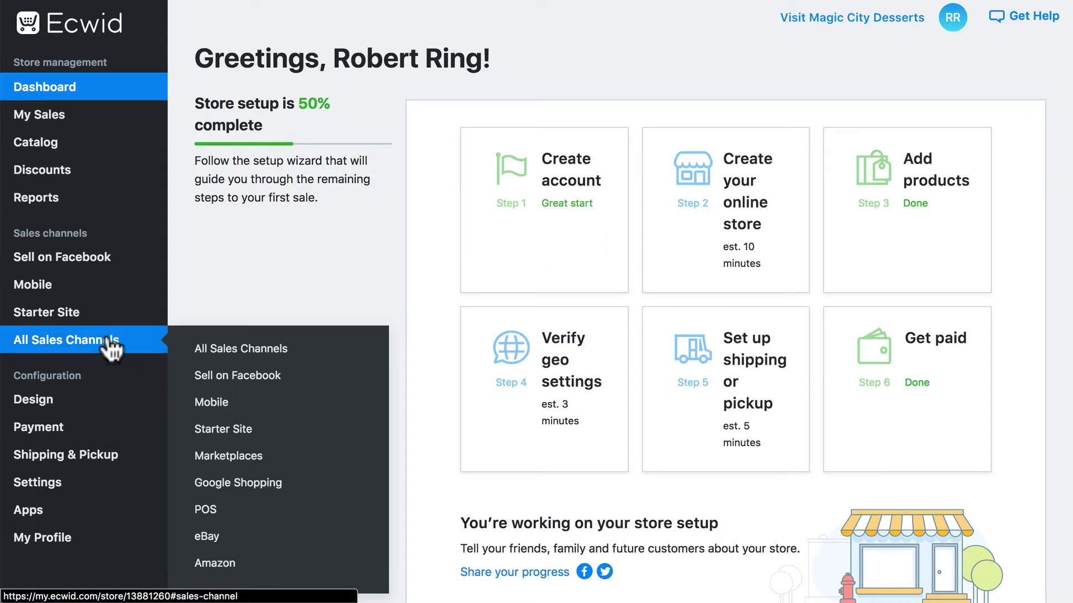
left_click(208, 510)
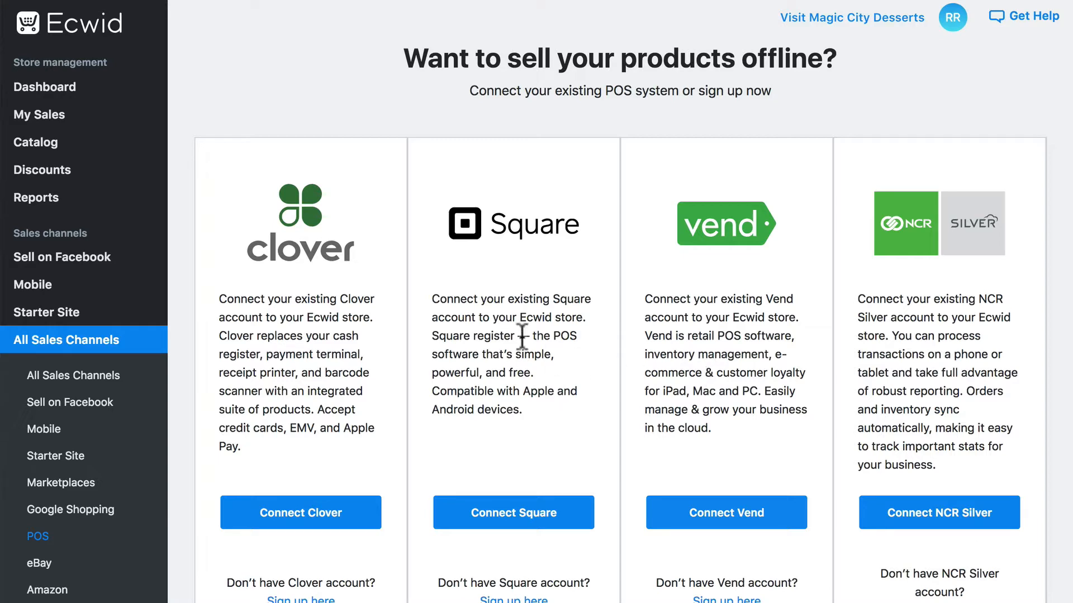
scroll(522, 336, "down", 5)
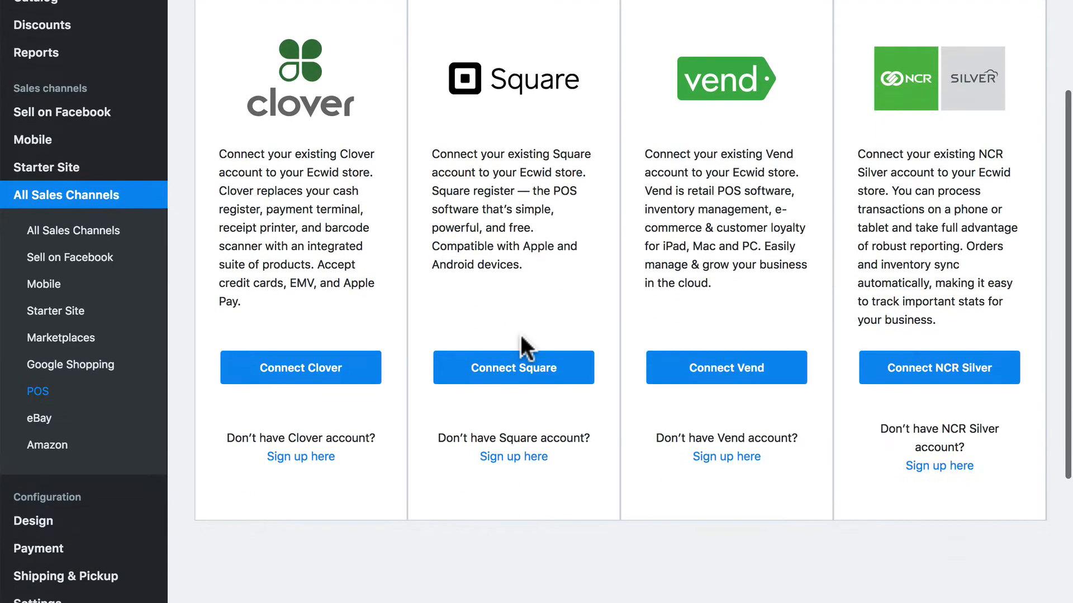
left_click(525, 459)
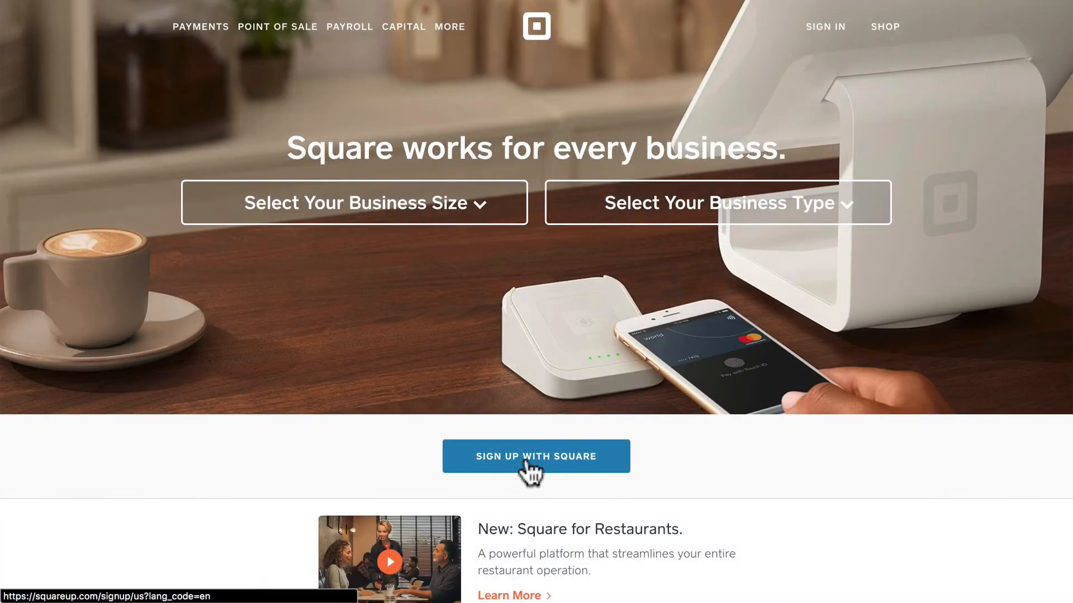
left_click(581, 459)
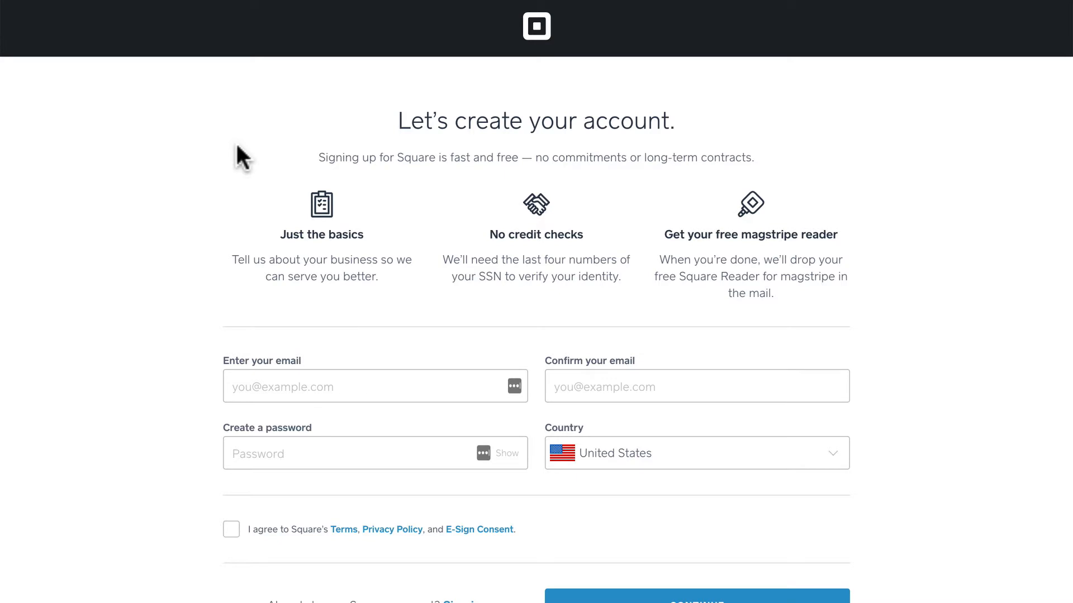
Step: Enter the account e-mail address in the Square sign-up form and repeat it for confirmation
left_click(257, 375)
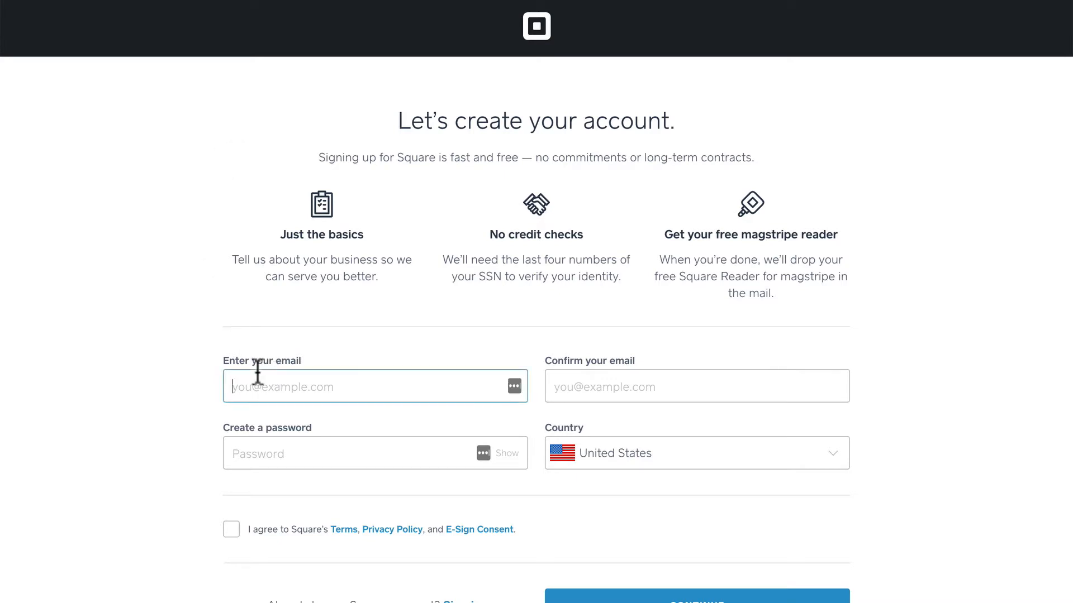
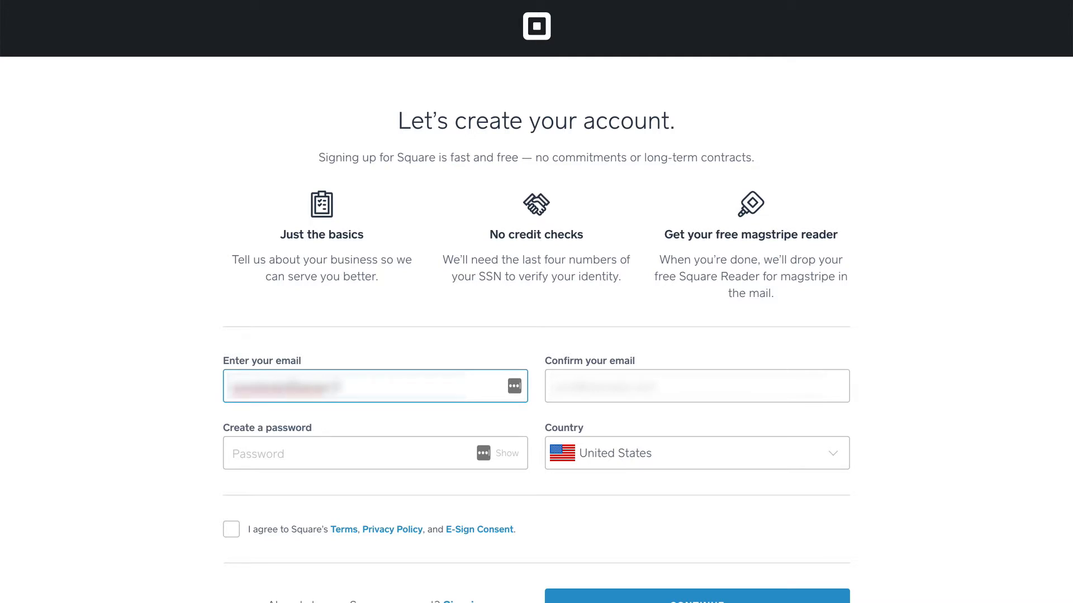
key("Tab")
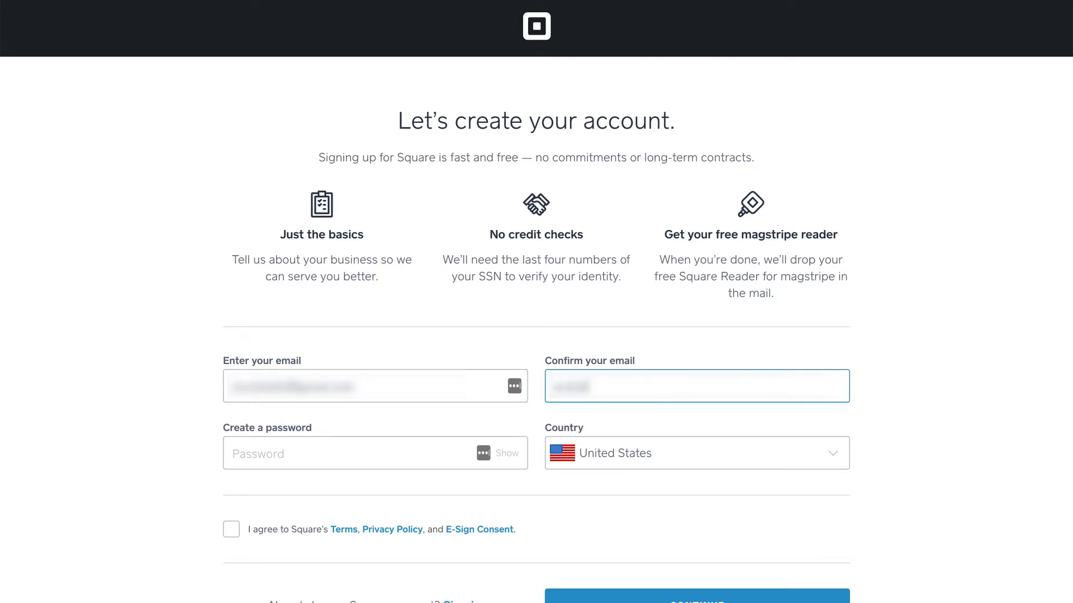
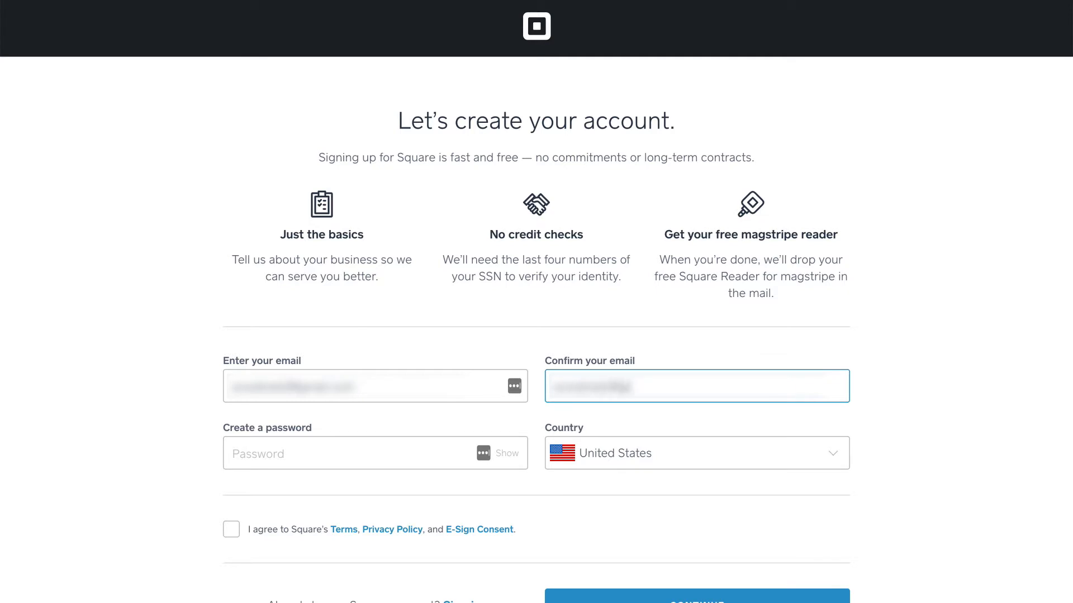
Step: Enter the account password, agree to Square's terms and submit the account form
key("Tab")
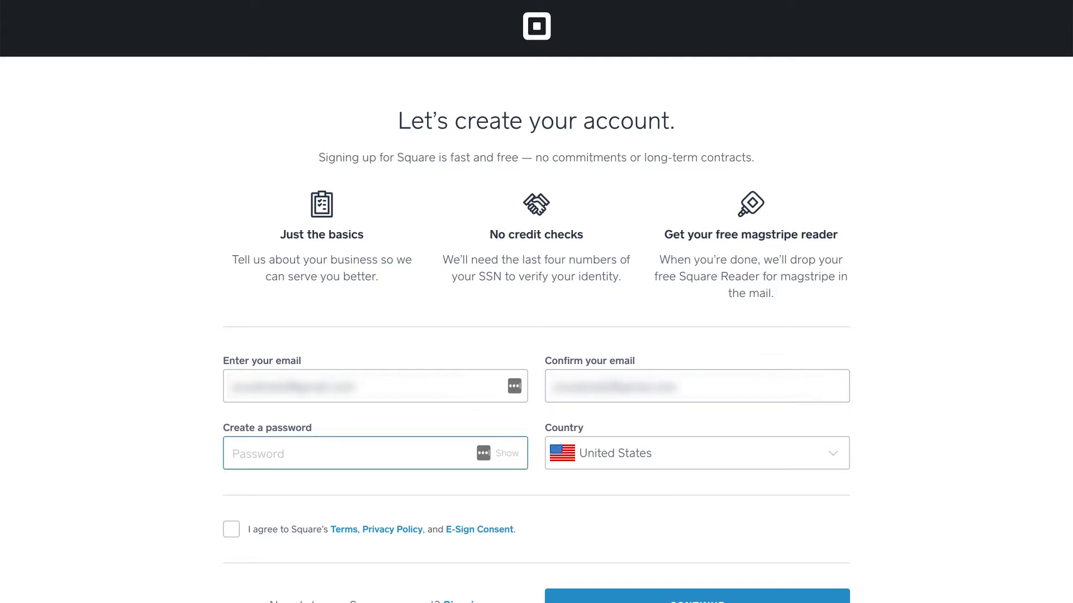
type("•••••••••")
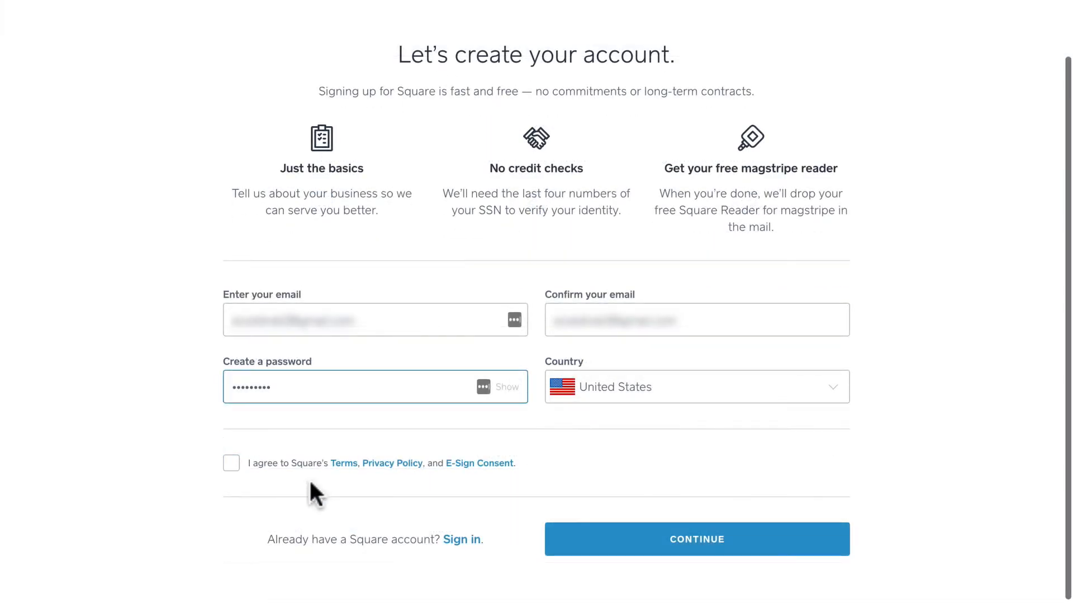
left_click(233, 464)
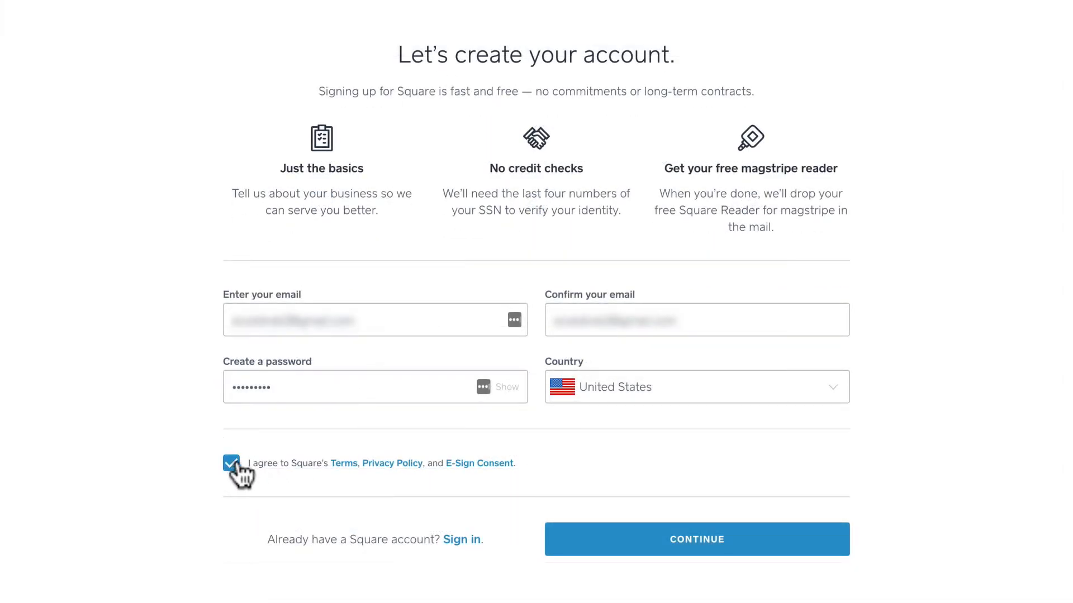
left_click(675, 543)
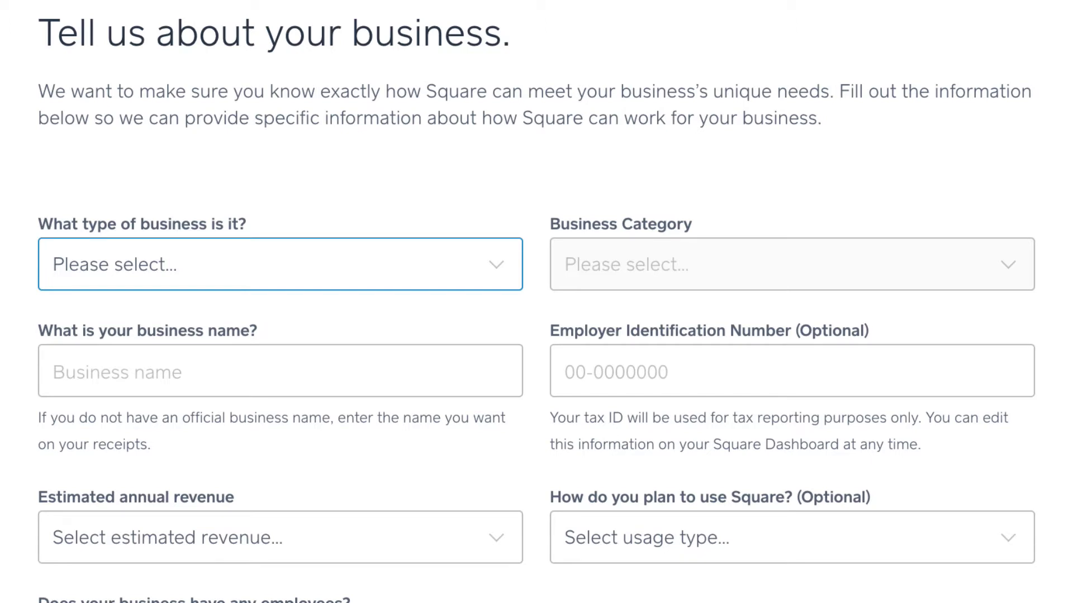
Step: Set the business type to Food and Drink with category Bakery, and name the business Magic City Desserts
left_click(330, 274)
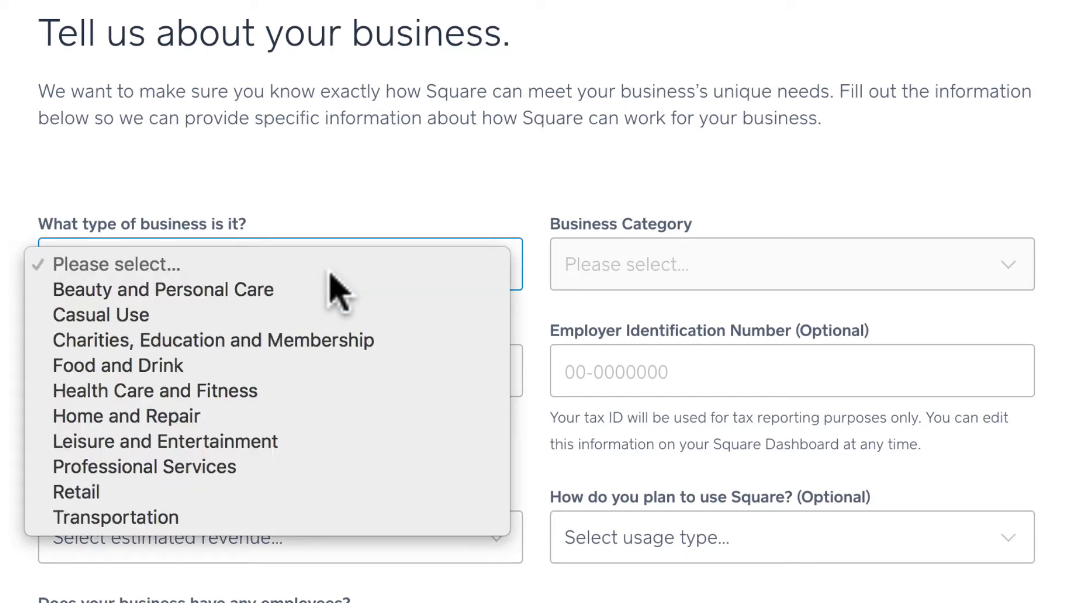
left_click(246, 366)
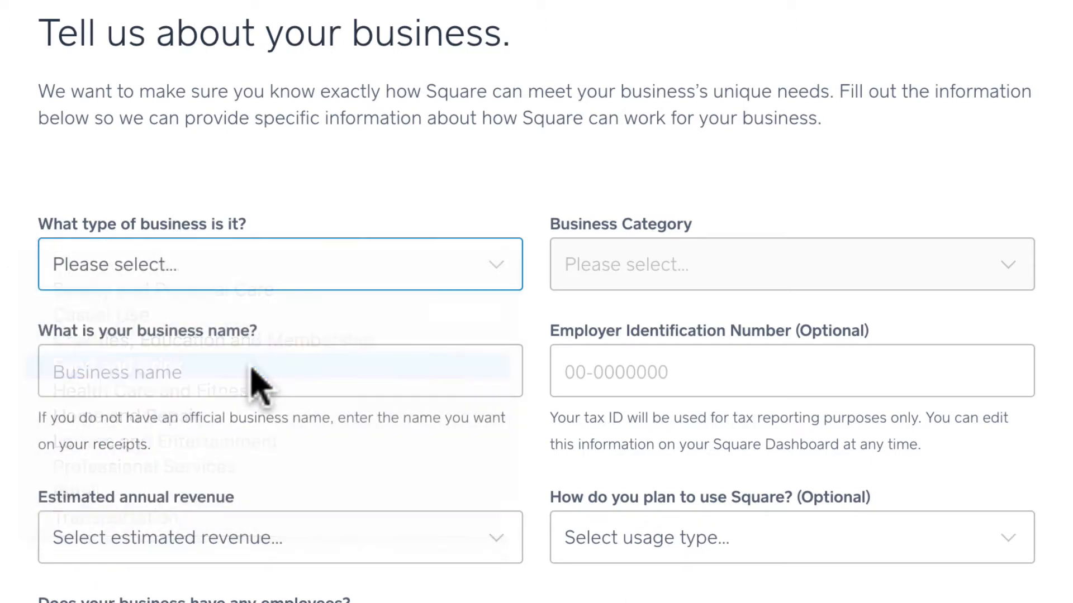
left_click(748, 272)
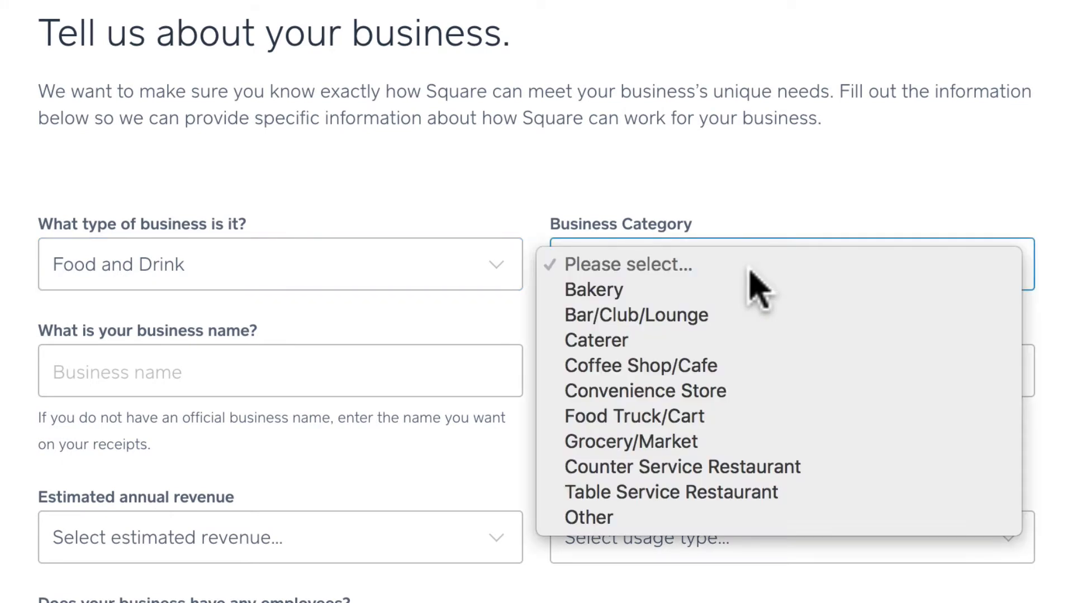
left_click(810, 294)
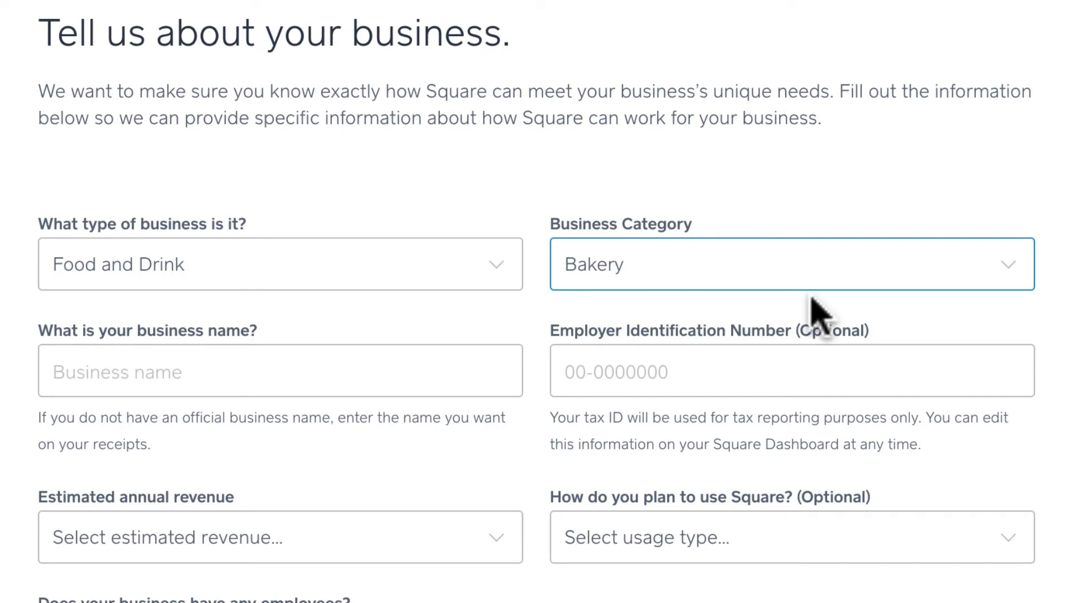
left_click(434, 358)
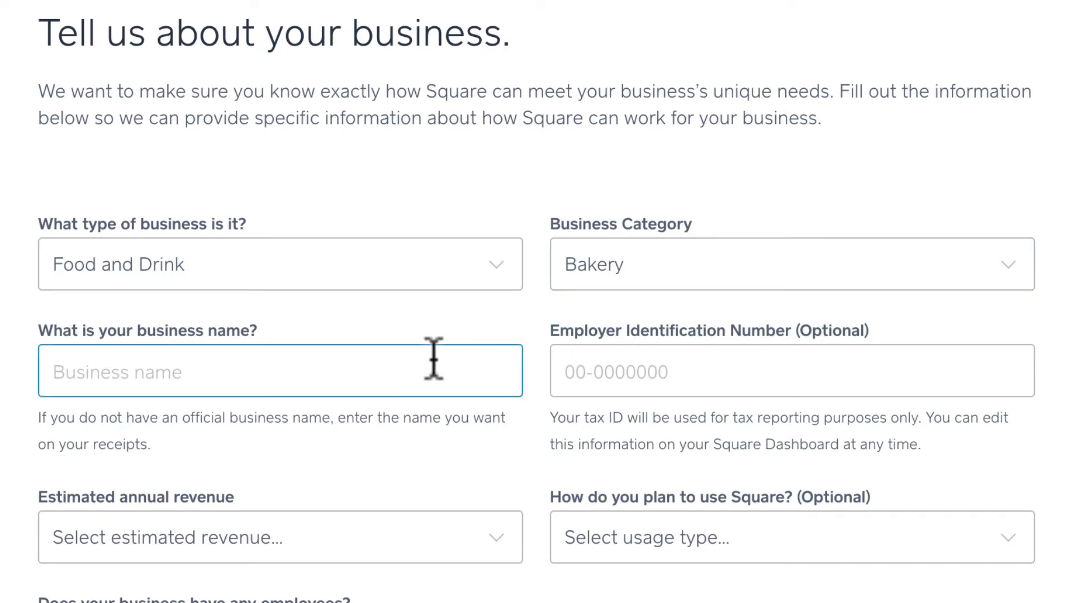
type("Magic City Desserts")
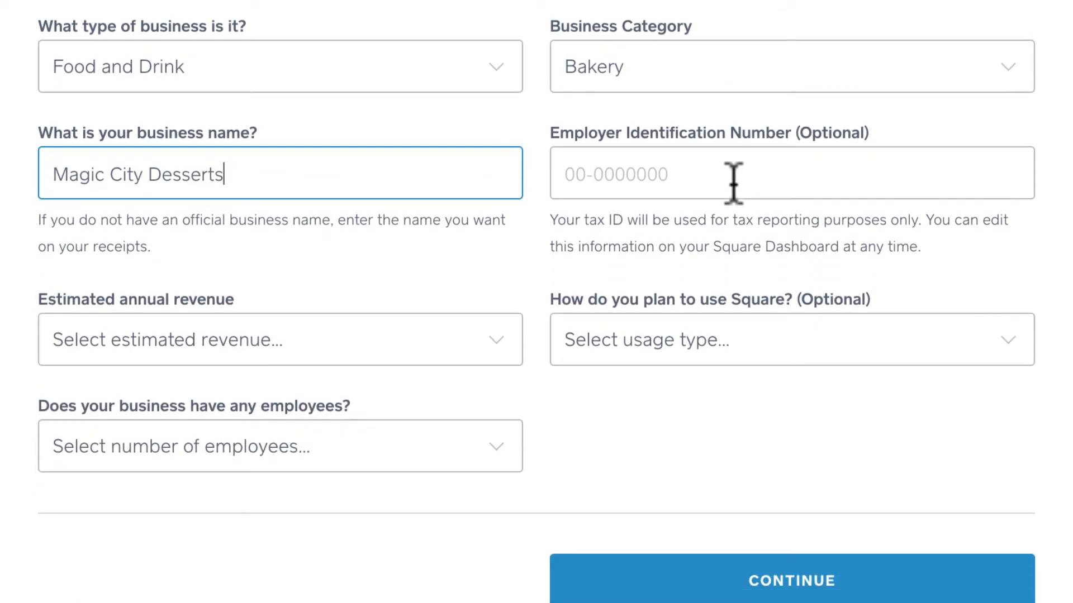
Step: Set the estimated annual revenue to $10,000 – $50,000 and the planned Square usage to Some of my locations
left_click(487, 341)
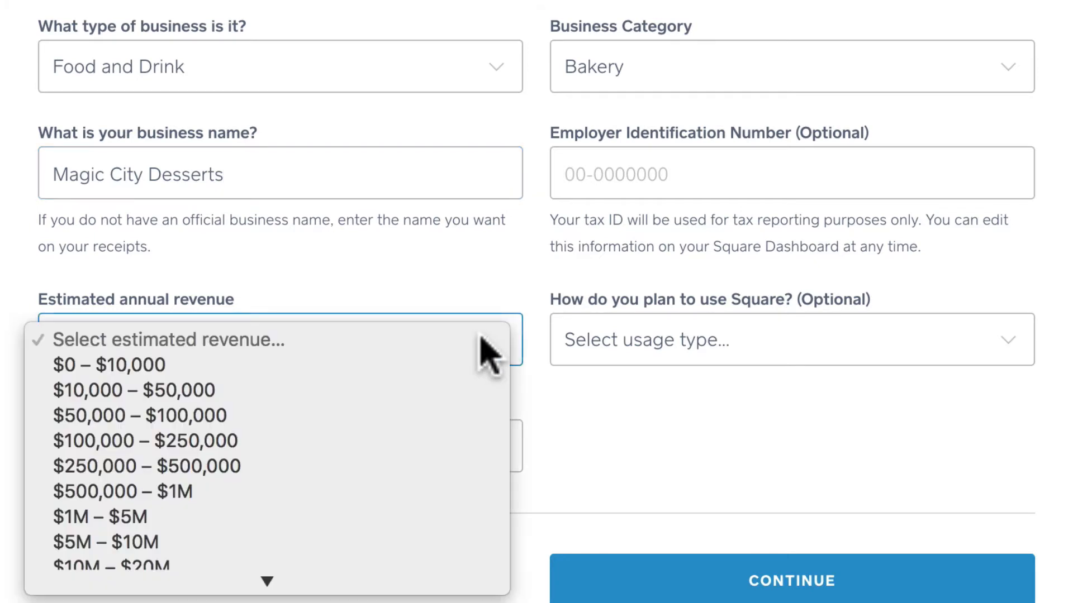
left_click(475, 373)
scroll(698, 434, "down", 1)
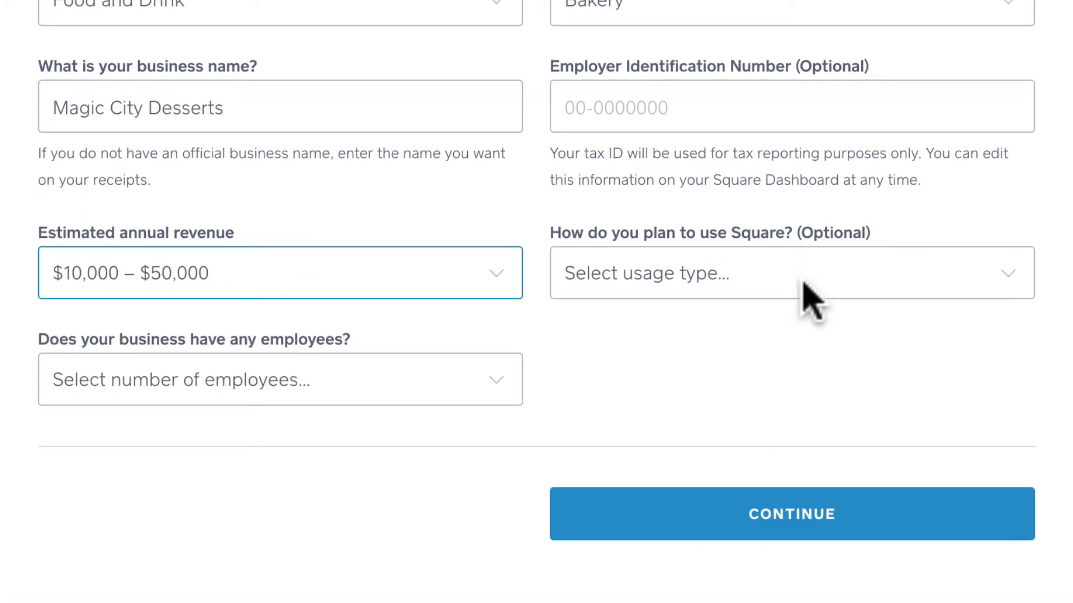
left_click(842, 272)
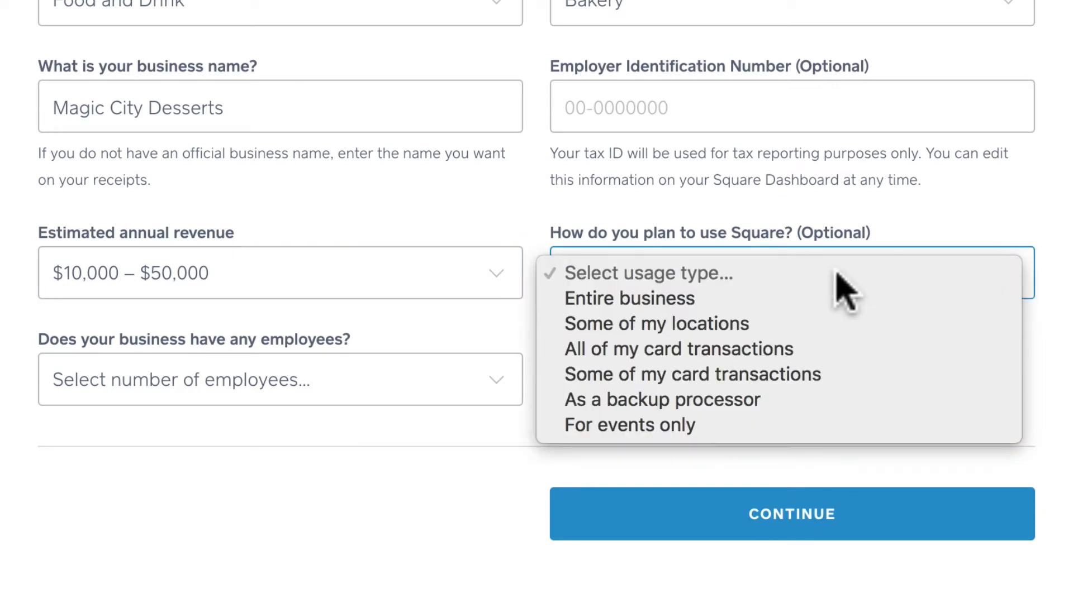
left_click(845, 329)
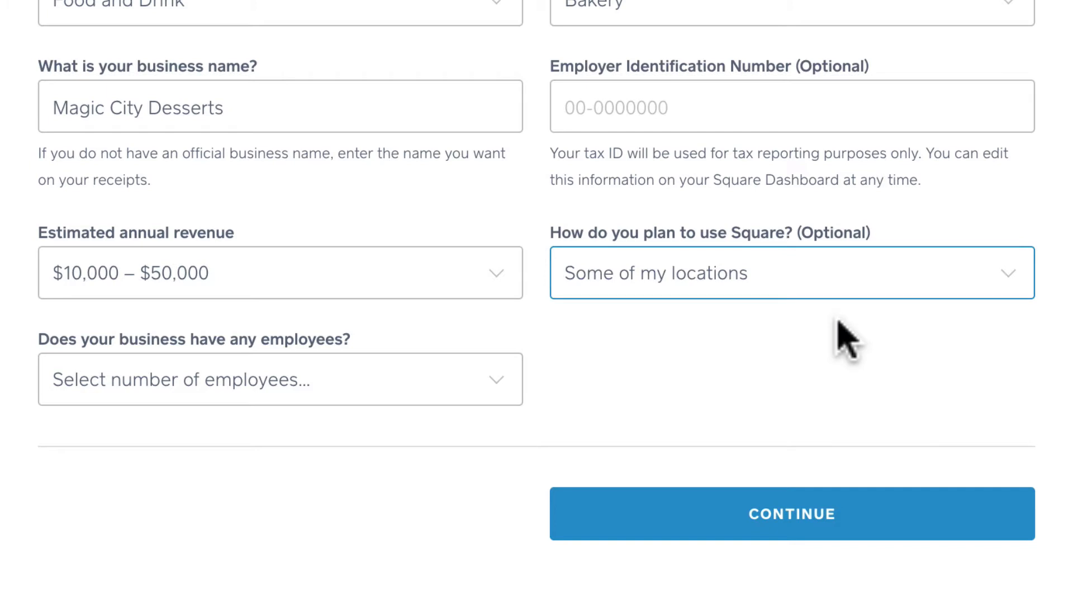
Step: Set the number of employees to 0 and submit the business information
scroll(844, 338, "down", 1)
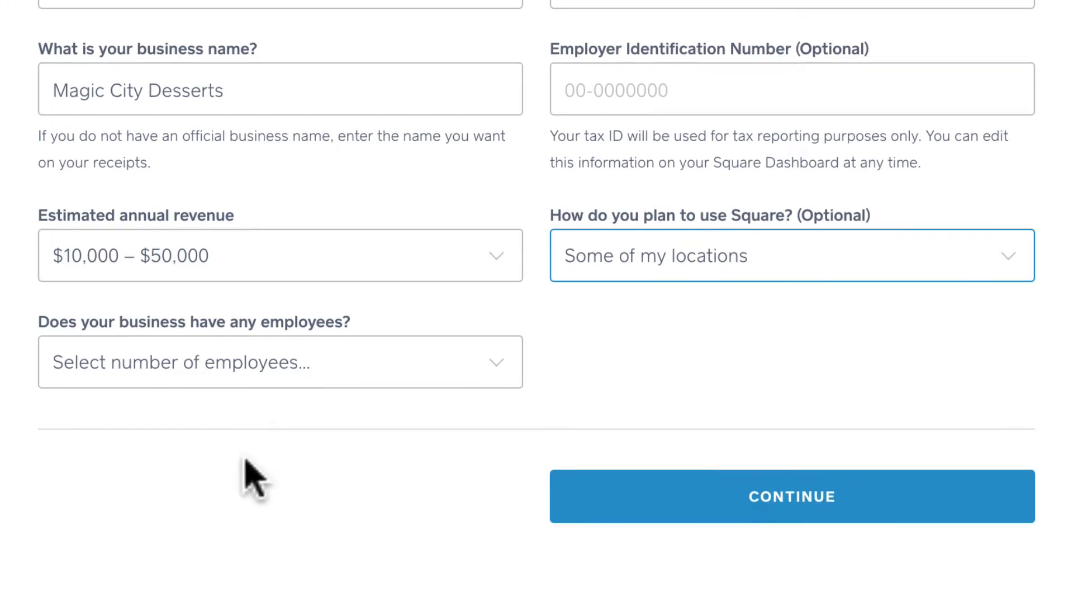
left_click(393, 369)
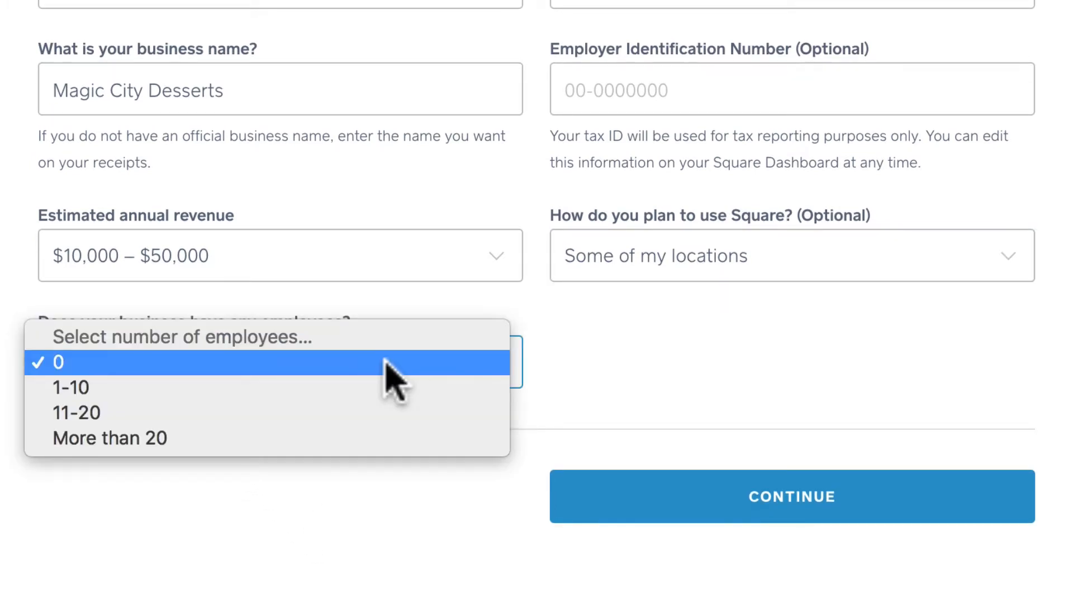
left_click(385, 362)
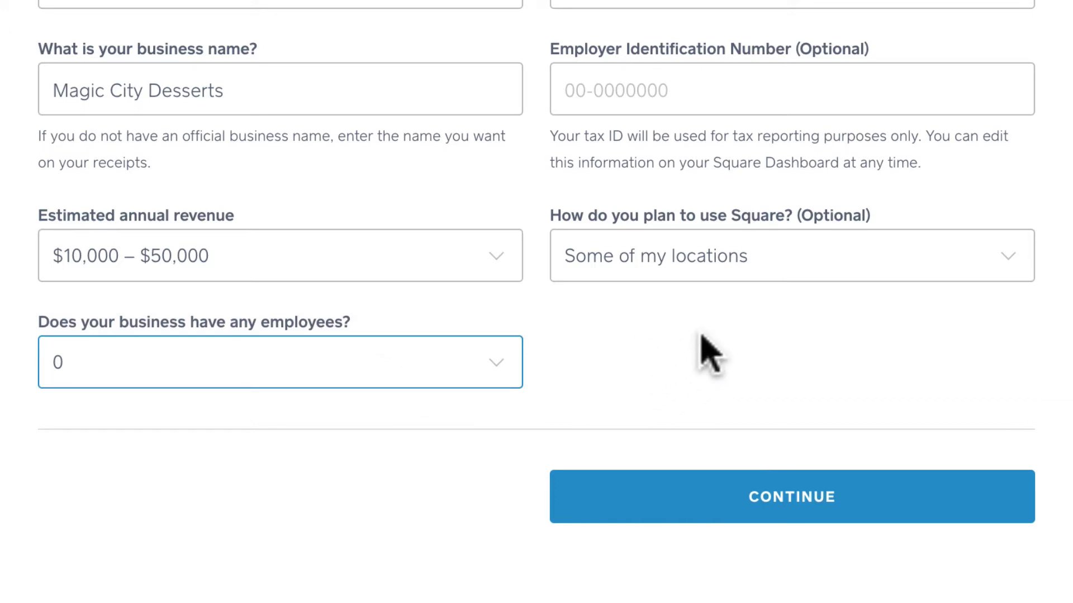
left_click(705, 497)
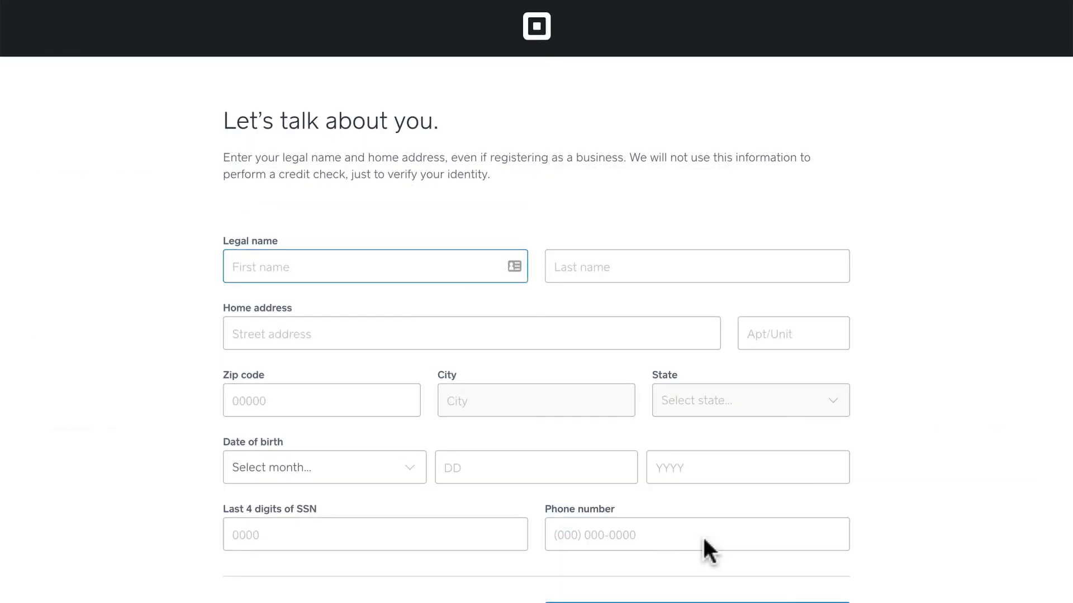
Step: Skip choosing where payments are taken and skip linking a bank account in the Square sign-up
scroll(702, 536, "down", 1)
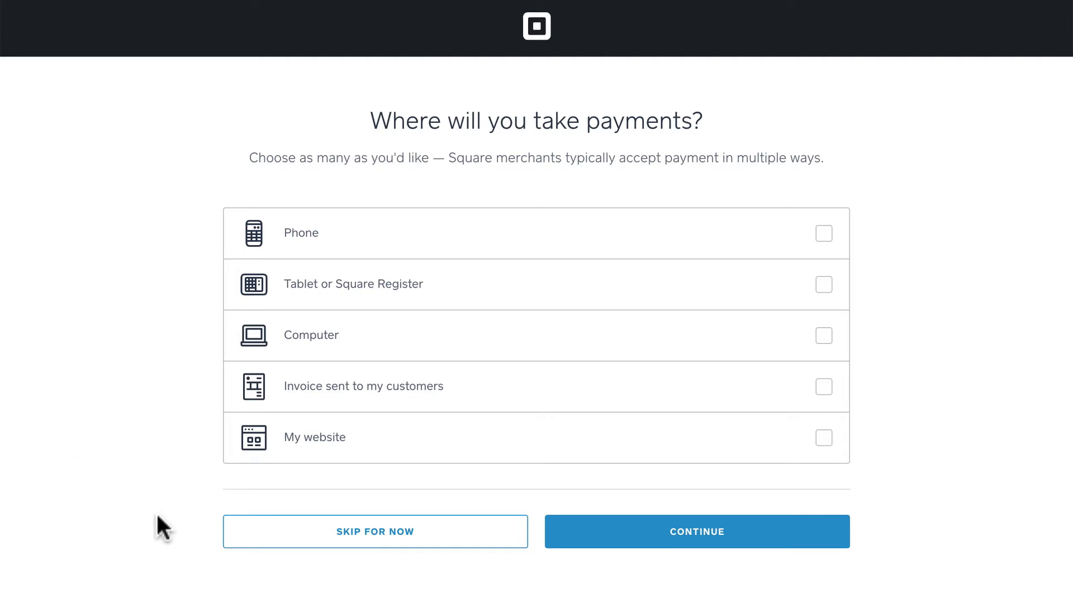
left_click(329, 543)
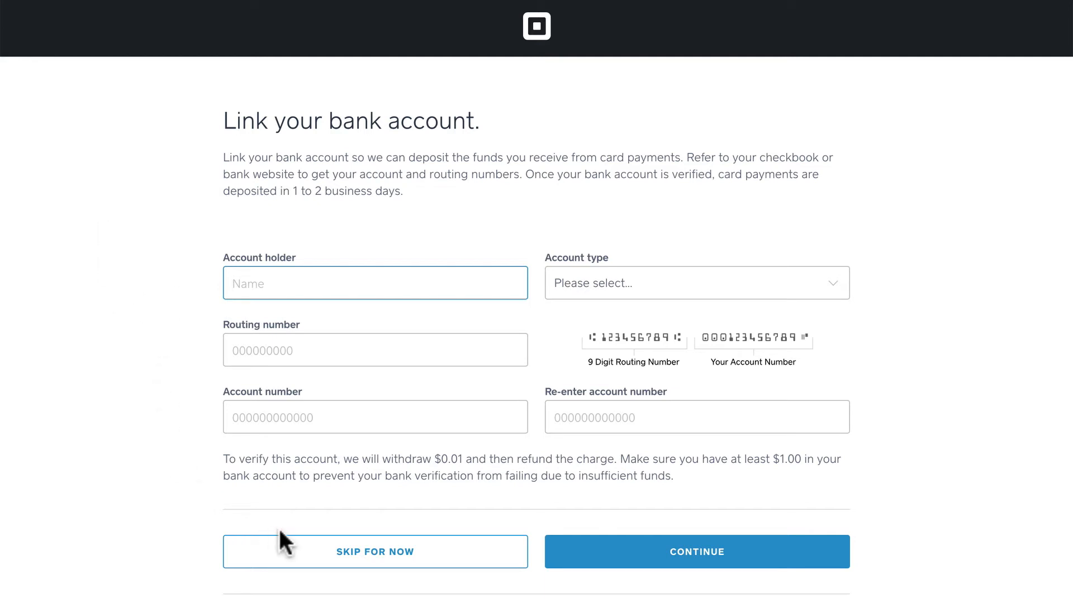
left_click(311, 561)
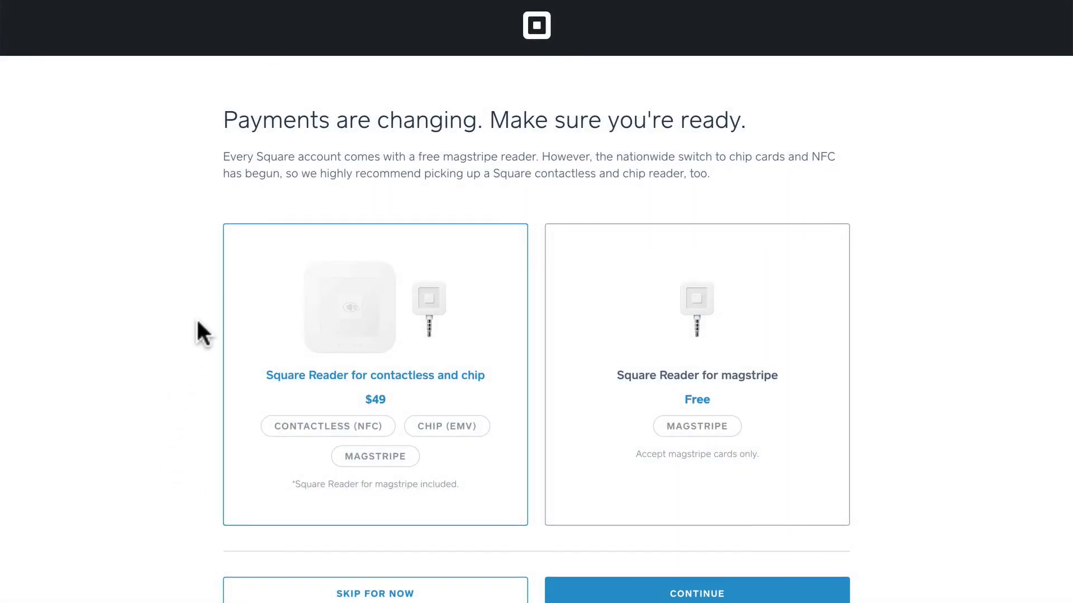
Step: Skip ordering a Square card reader and skip inviting friends
scroll(196, 321, "down", 1)
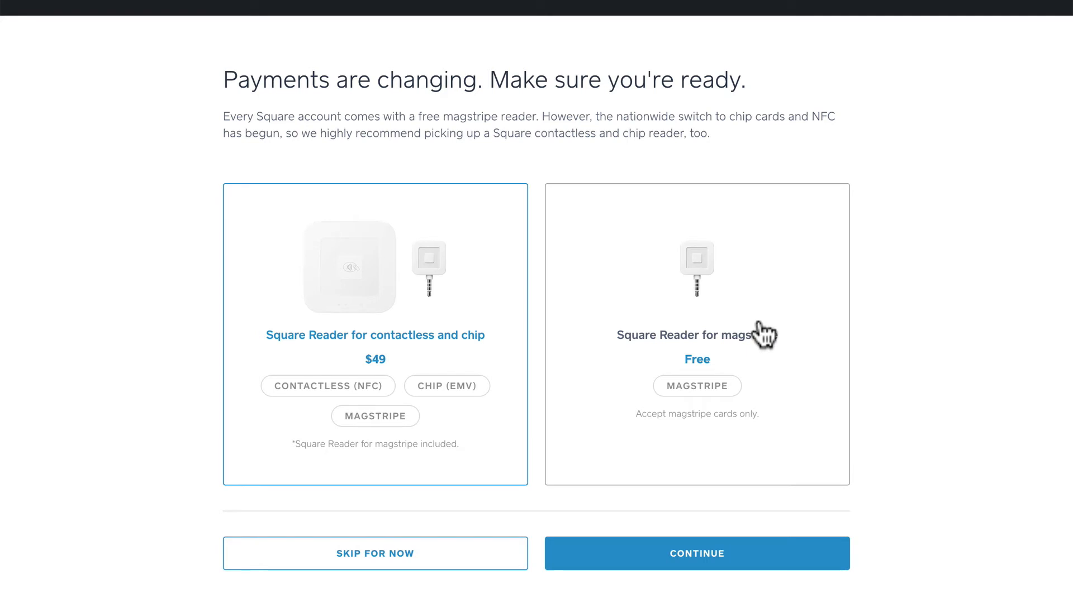
left_click(394, 551)
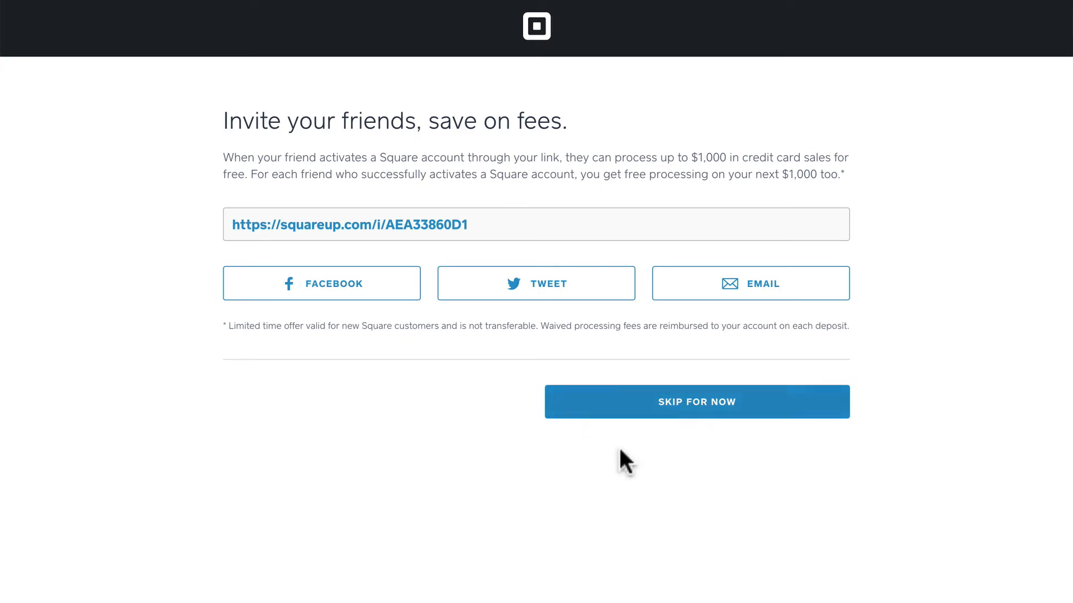
left_click(757, 408)
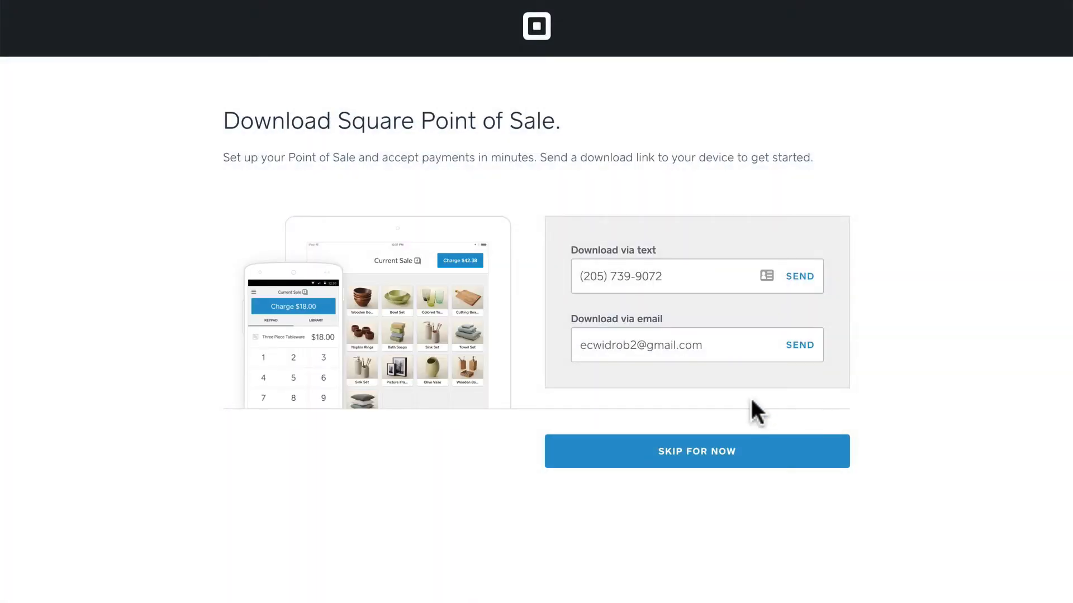
Step: Skip the Square Point of Sale download, and postpone linking a bank account once in the dashboard
left_click(716, 464)
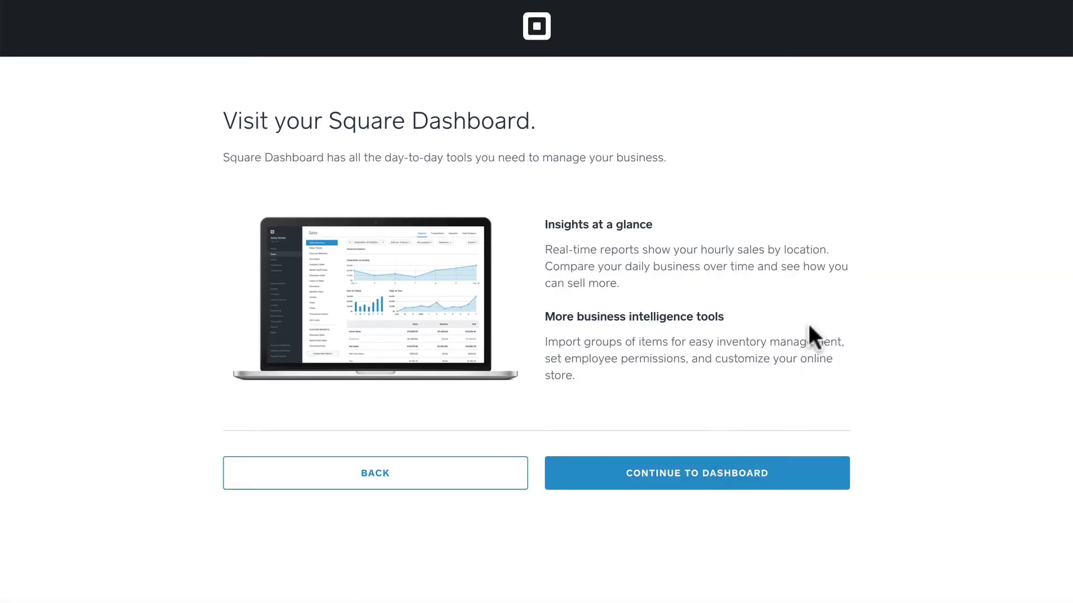
left_click(744, 487)
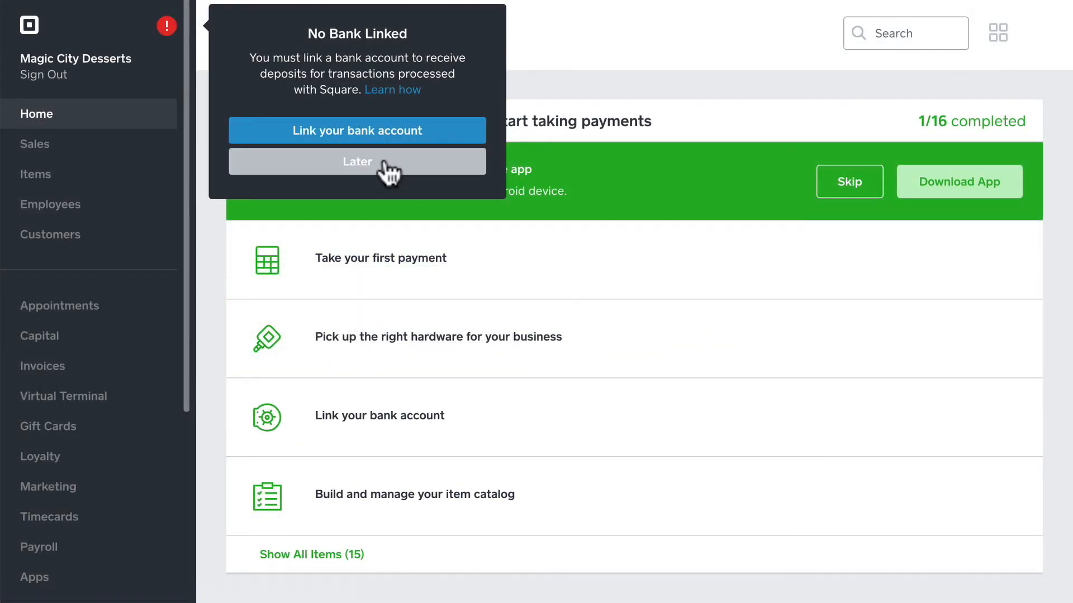
left_click(386, 165)
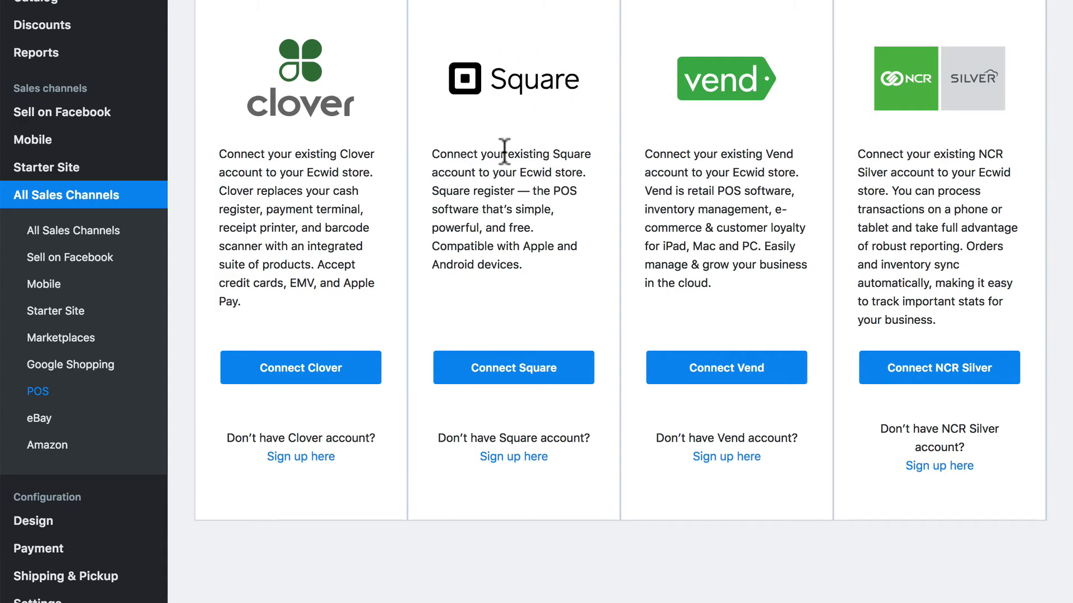
Step: In the Ecwid control panel, connect Square through inventory sync and allow Ecwid's requested permissions on the Square account
left_click(549, 374)
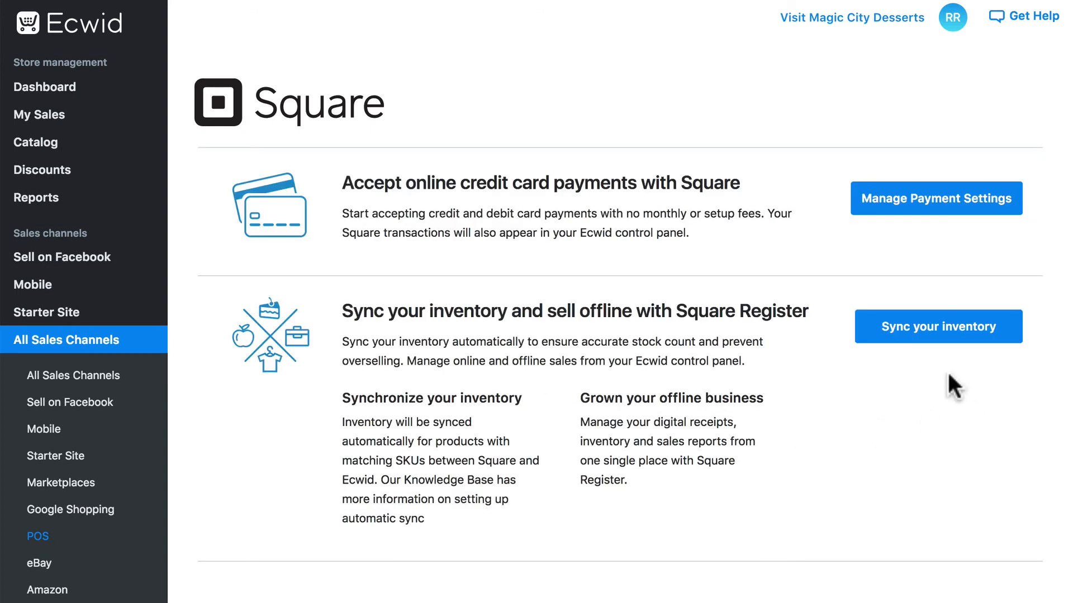
left_click(990, 328)
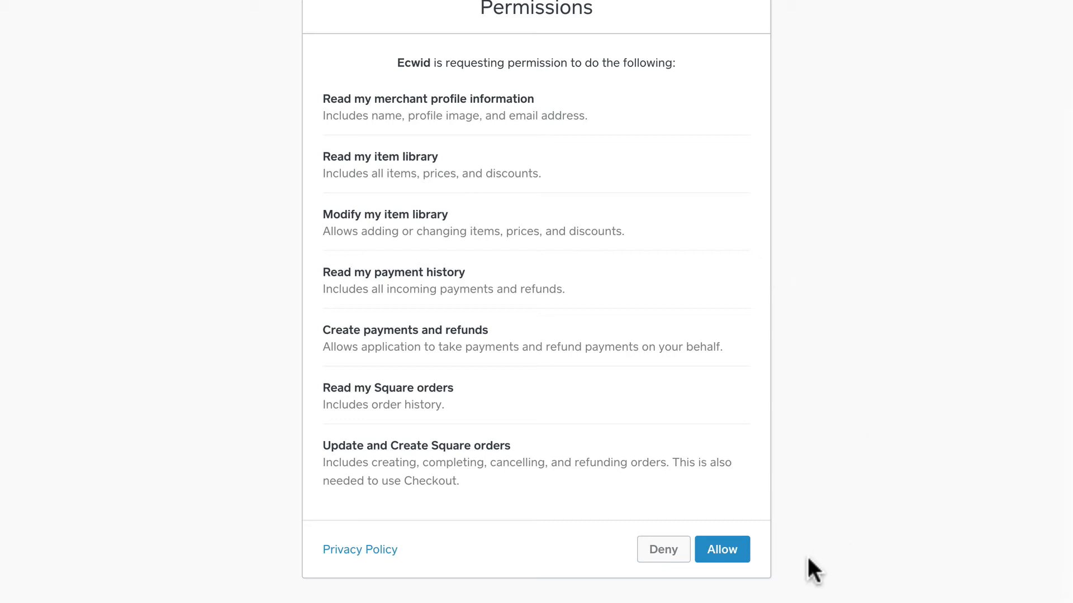
left_click(720, 550)
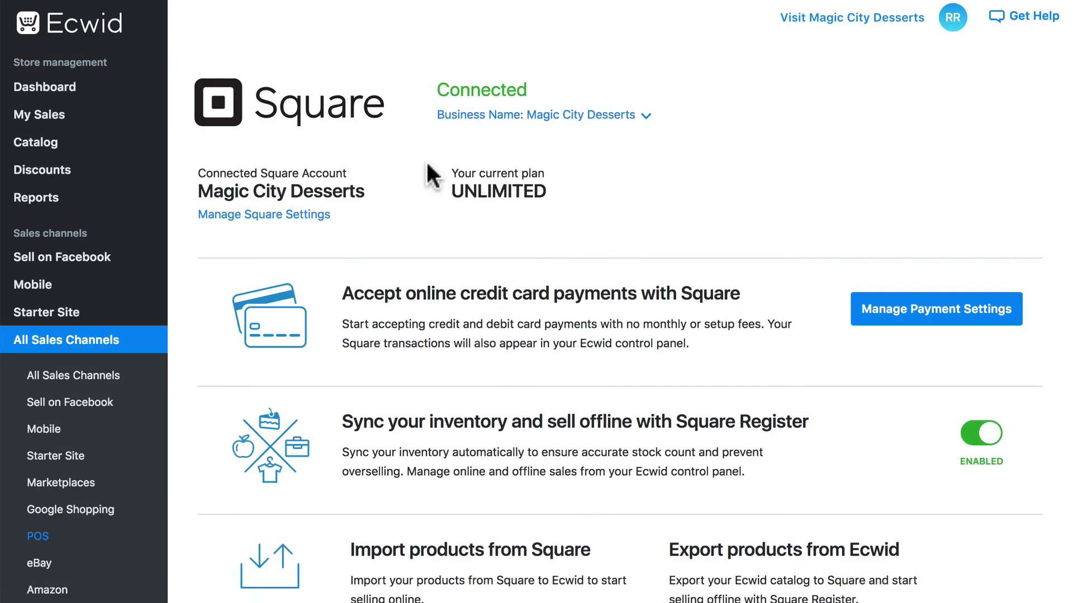
Step: Export the Ecwid product catalog to the connected Square account
left_click(427, 92)
left_click(774, 99)
scroll(771, 171, "down", 5)
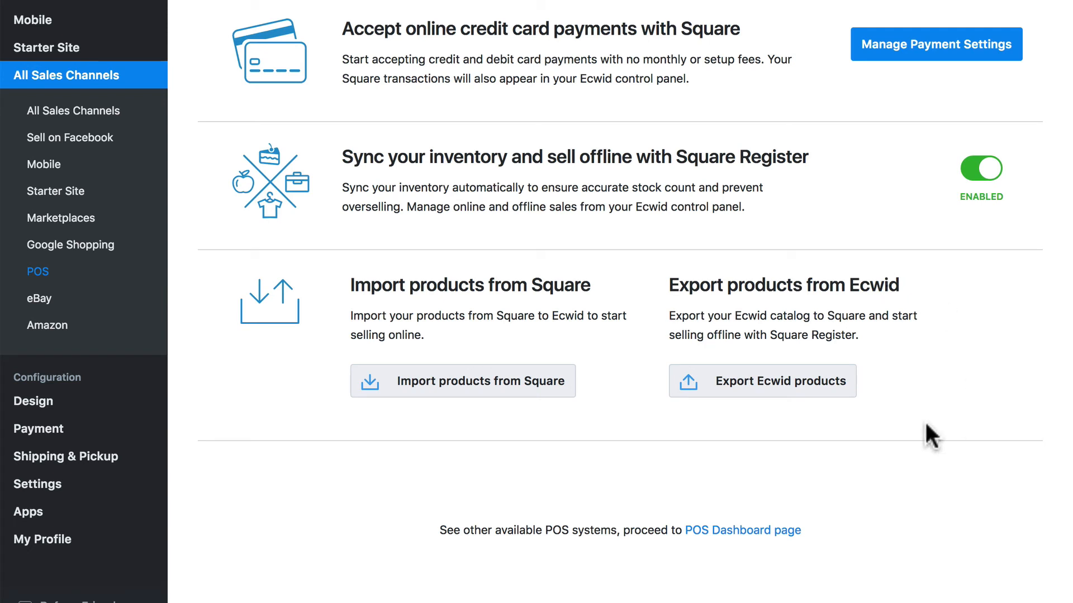
left_click(787, 385)
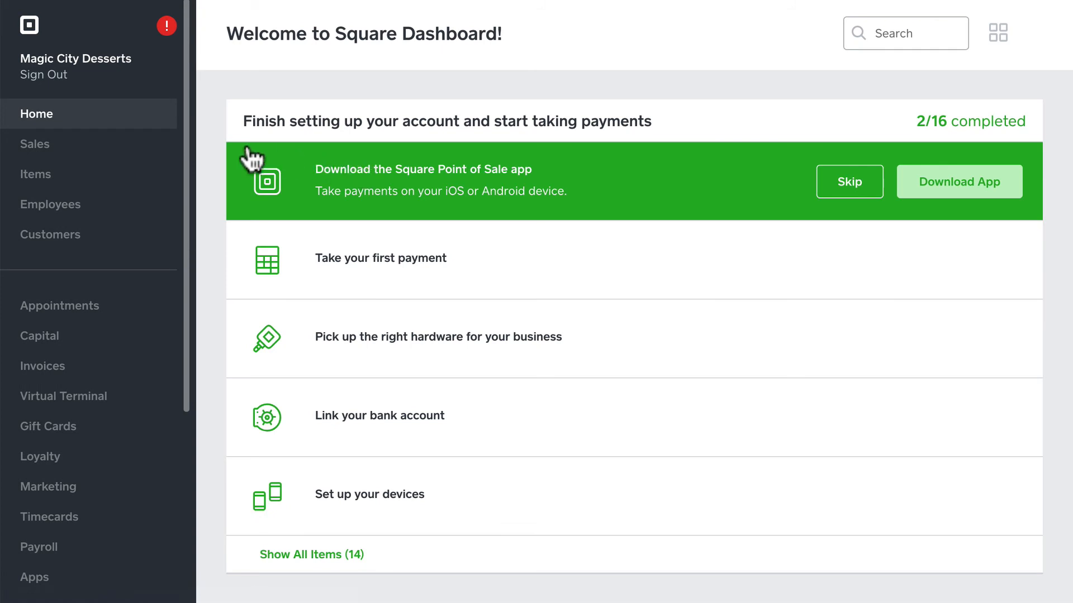
Step: In the Square Dashboard's item library, examine the Chocolate Walnut Cup's details, price and inventory, and close the item without changes
left_click(67, 186)
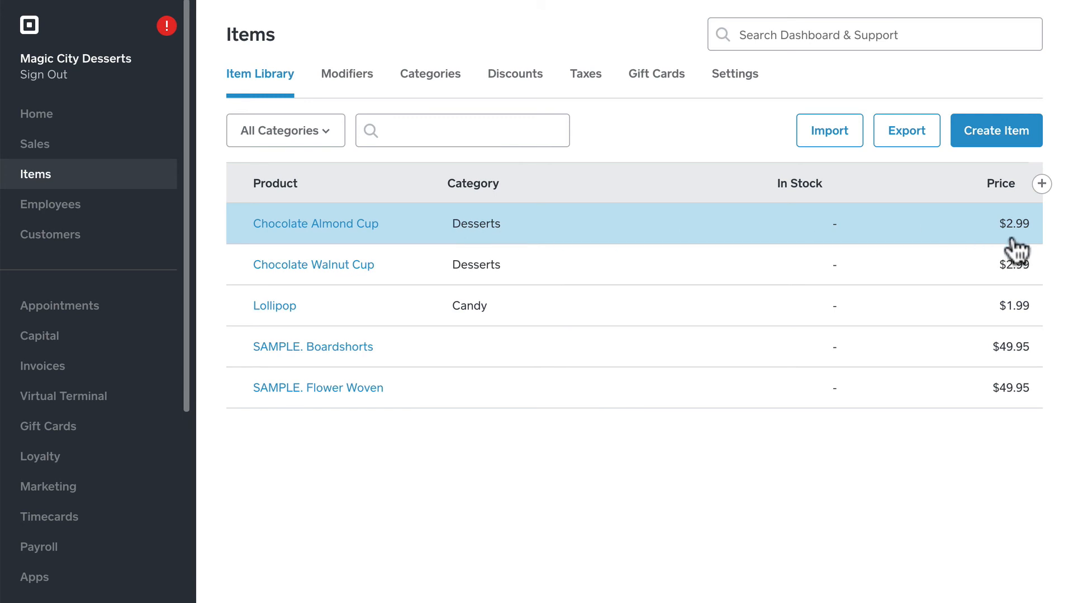
left_click(640, 275)
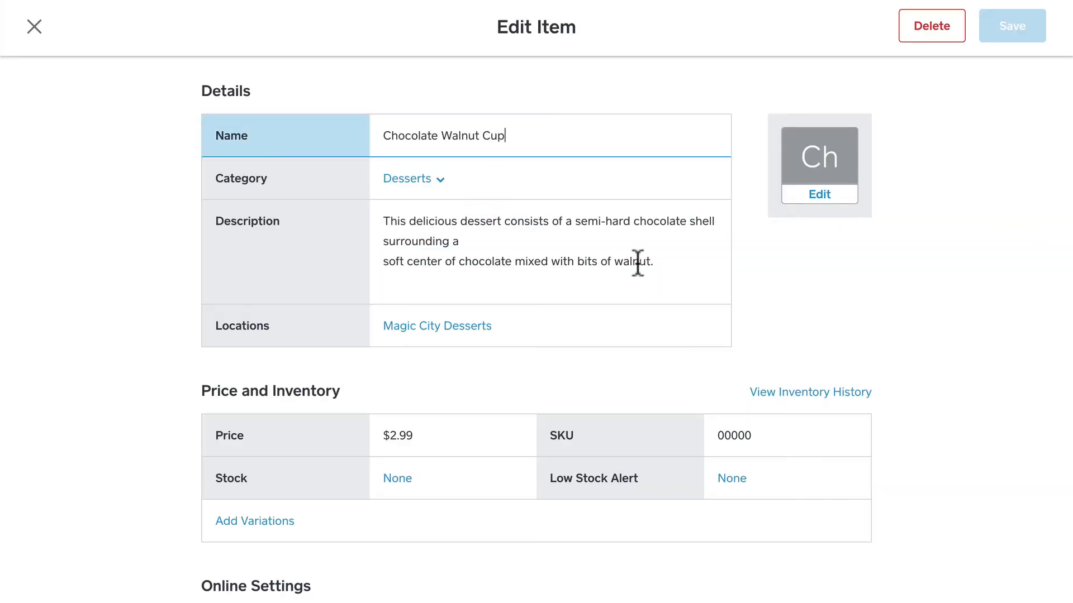
scroll(638, 262, "down", 1)
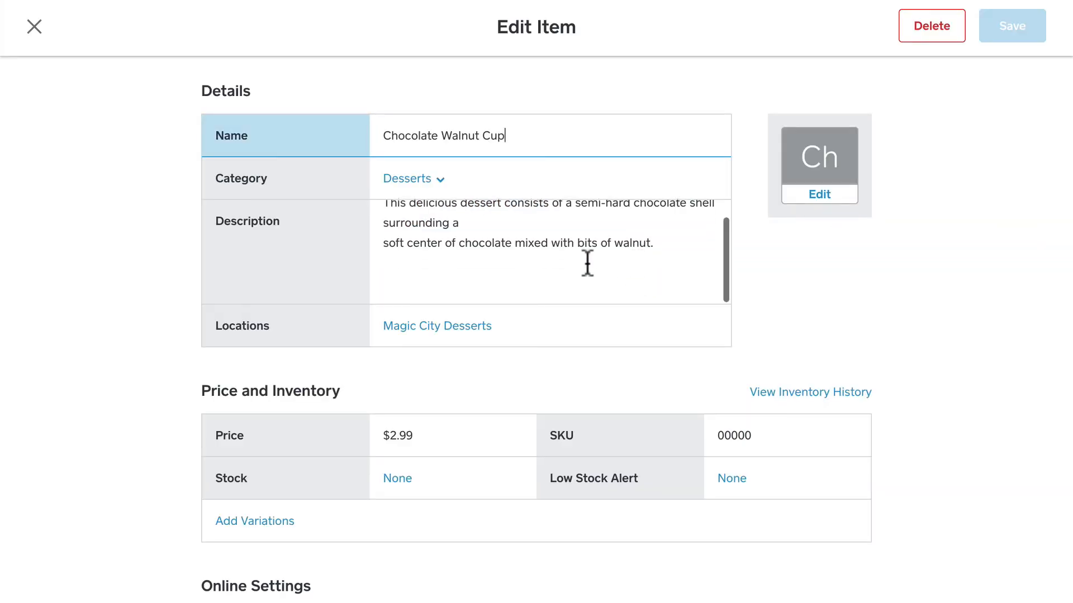
scroll(115, 215, "down", 2)
scroll(116, 215, "up", 2)
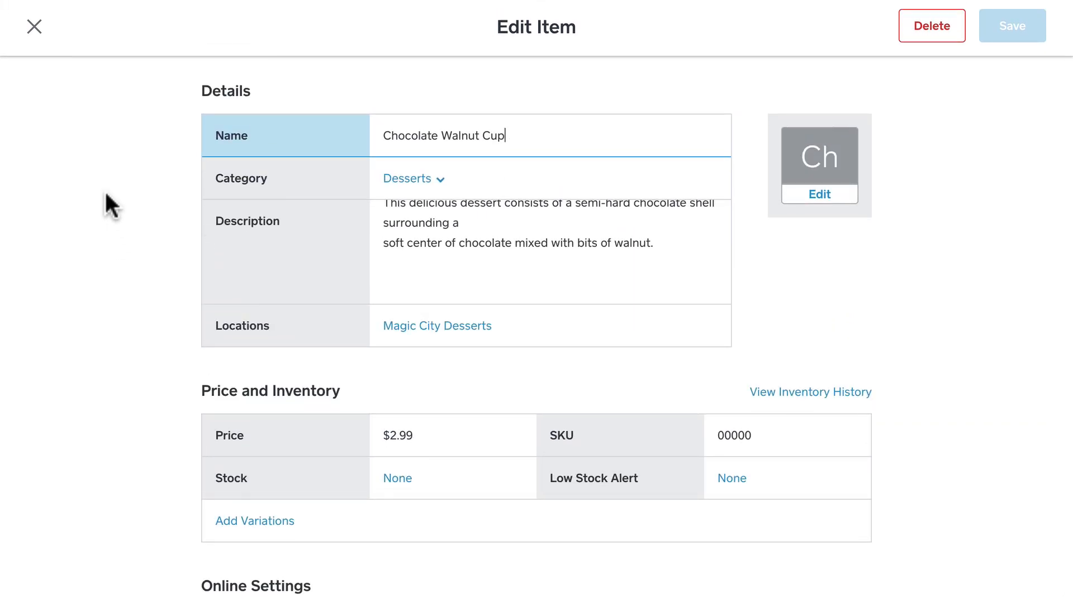
left_click(34, 26)
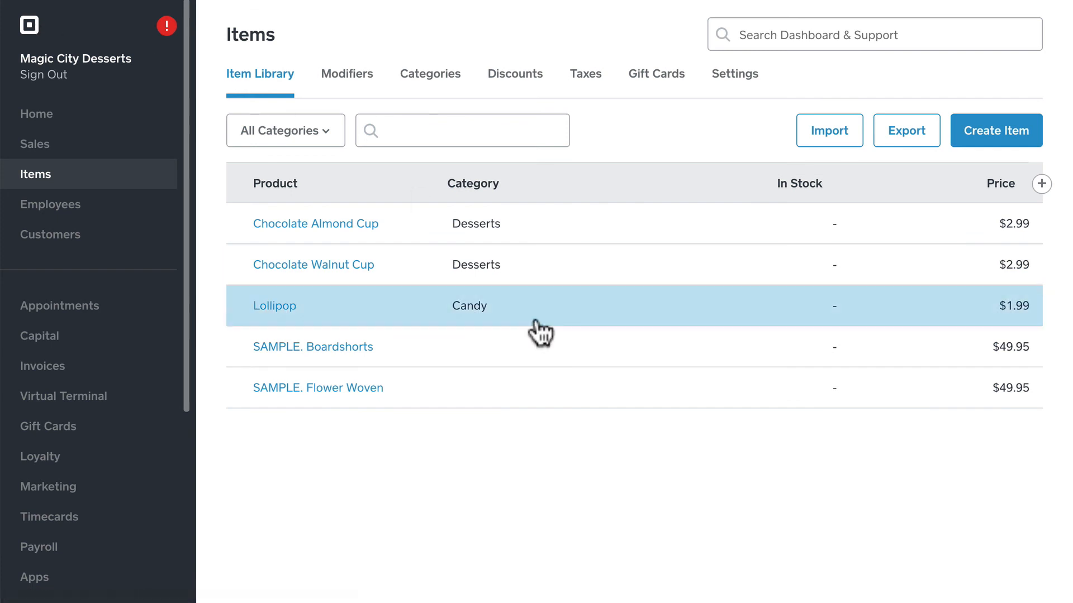